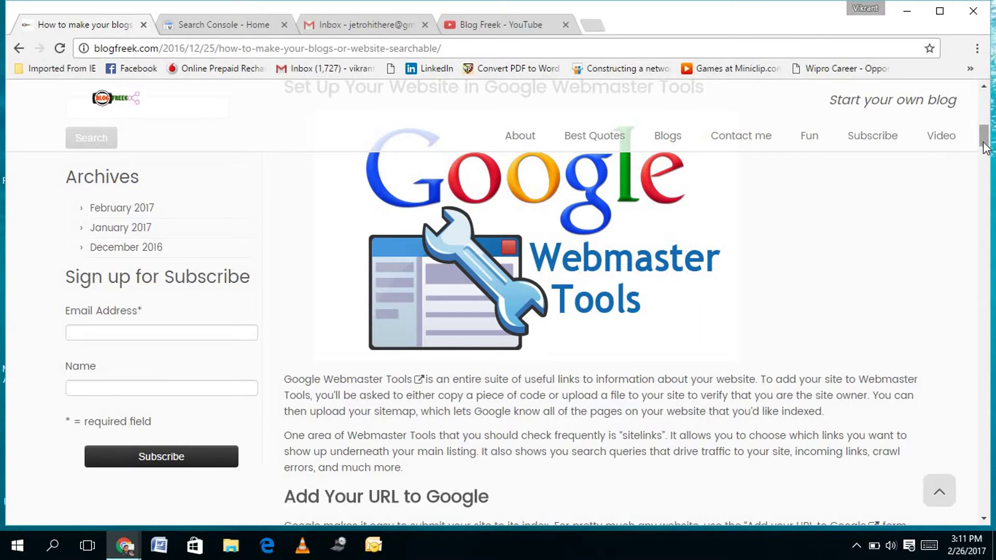
- Switch to the Gmail inbox and scroll the Google apps list to Webmaster Tools, then close it
{"action": "mouse_move", "coordinate": [984, 137]}
{"action": "left_mouse_down"}
{"action": "mouse_move", "coordinate": [986, 113]}
{"action": "mouse_move", "coordinate": [986, 140]}
{"action": "left_mouse_up"}
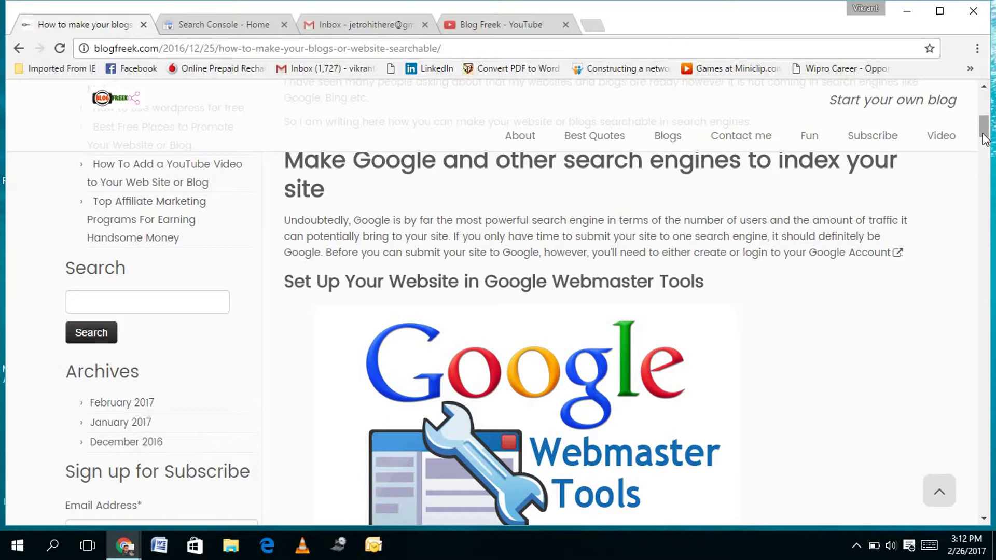
{"action": "mouse_move", "coordinate": [986, 140]}
{"action": "left_mouse_down"}
{"action": "mouse_move", "coordinate": [982, 210]}
{"action": "mouse_move", "coordinate": [985, 150]}
{"action": "left_mouse_up"}
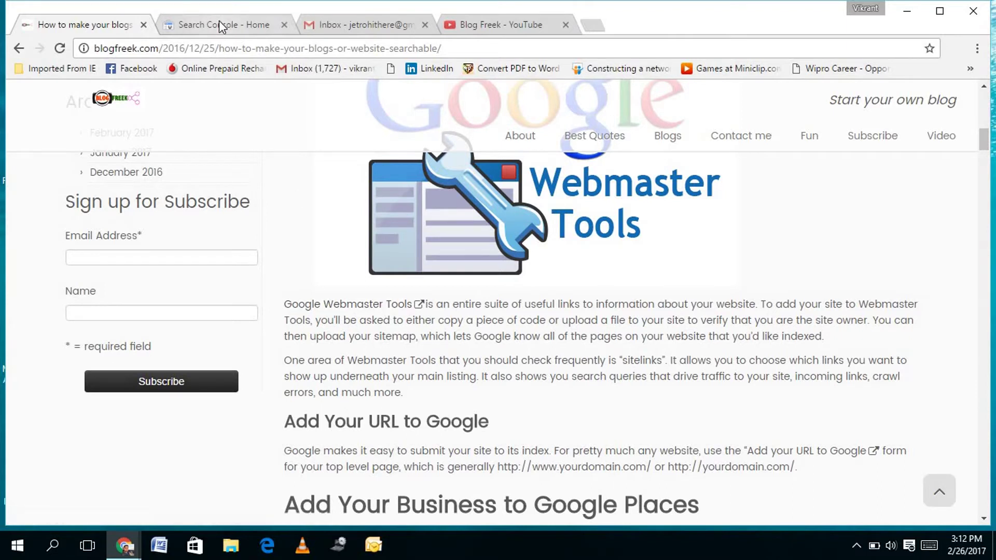
{"action": "left_click", "coordinate": [332, 23]}
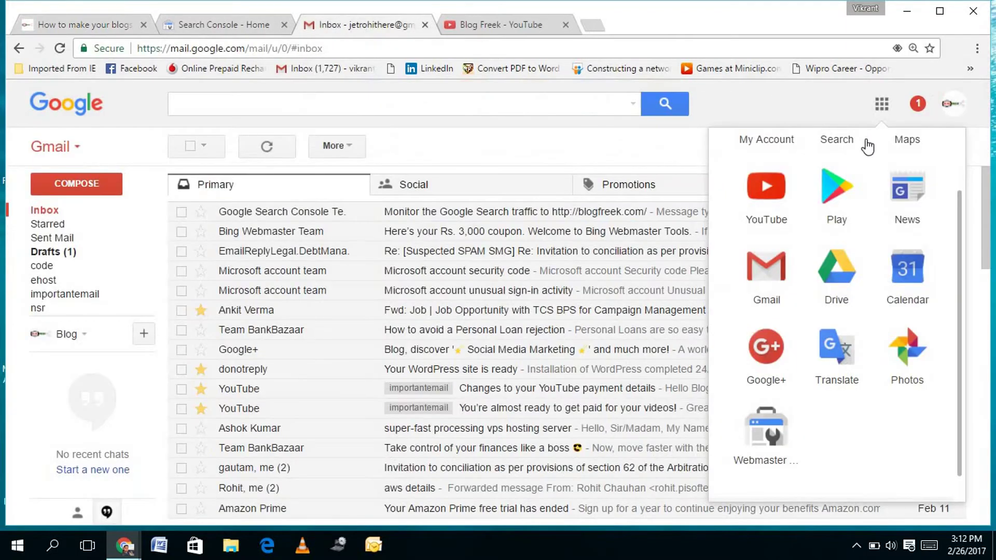
{"action": "left_click", "coordinate": [881, 110]}
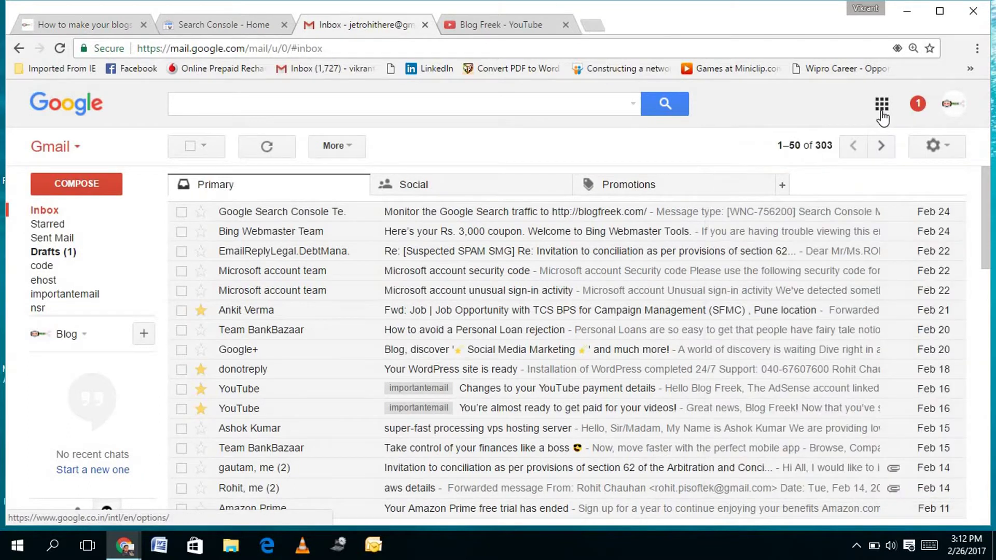
{"action": "left_click", "coordinate": [881, 111]}
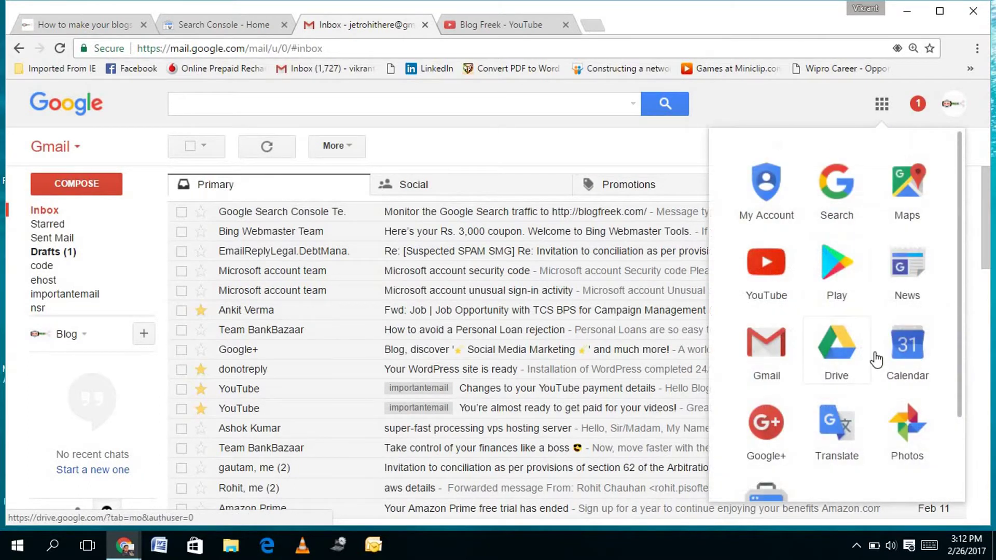
{"action": "left_click_drag", "start_coordinate": [961, 349], "coordinate": [956, 389]}
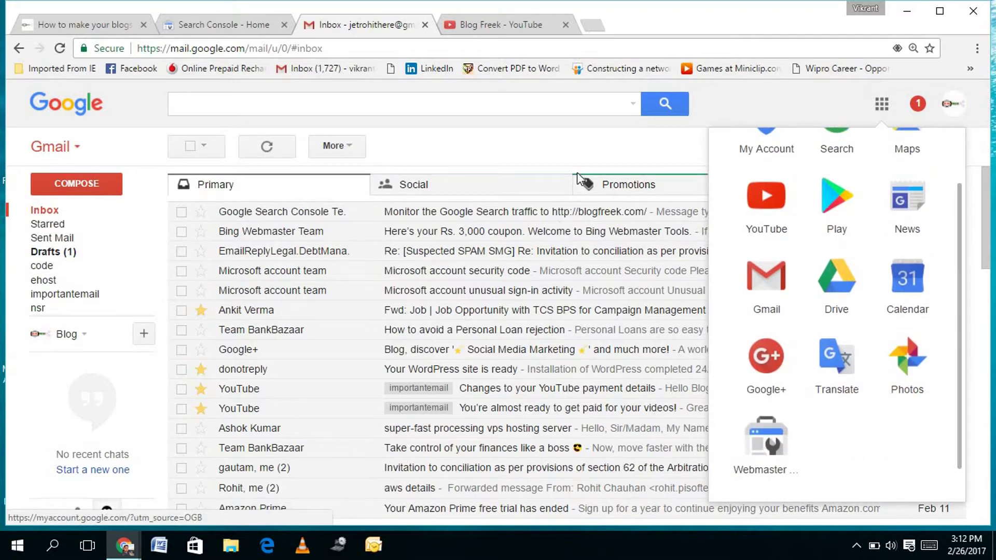
{"action": "left_click", "coordinate": [568, 149]}
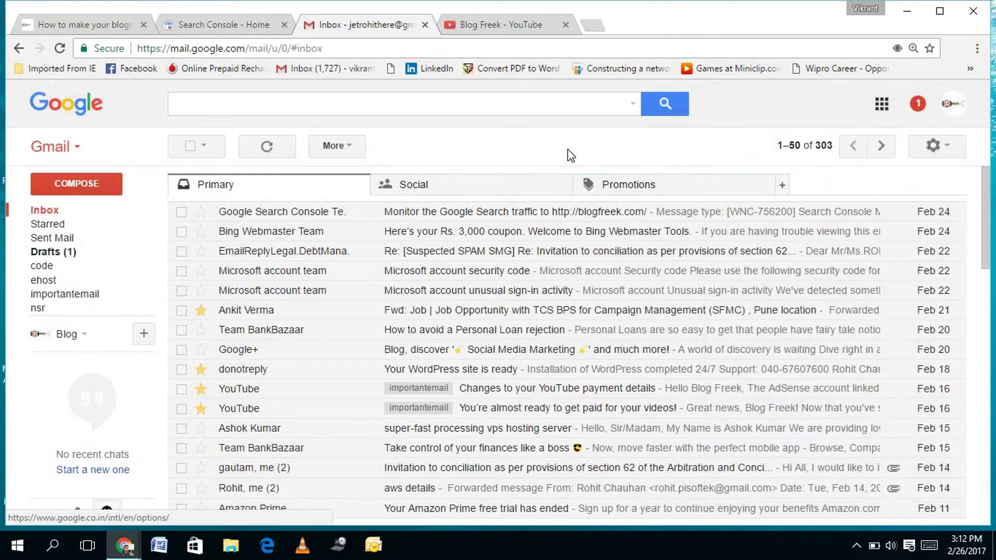
- Open the Add a property dialog from the Search Console Home page
{"action": "left_click", "coordinate": [203, 19]}
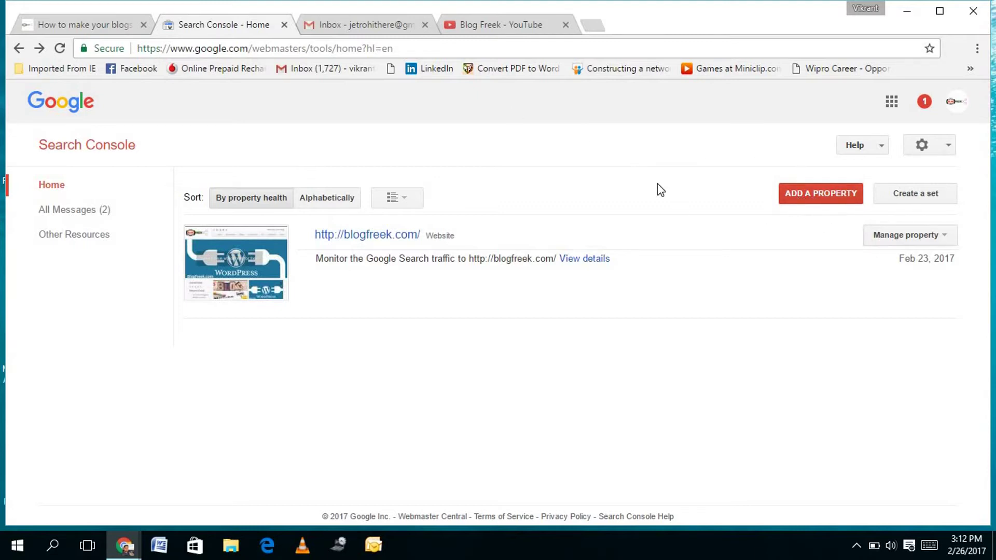
{"action": "left_click", "coordinate": [822, 200]}
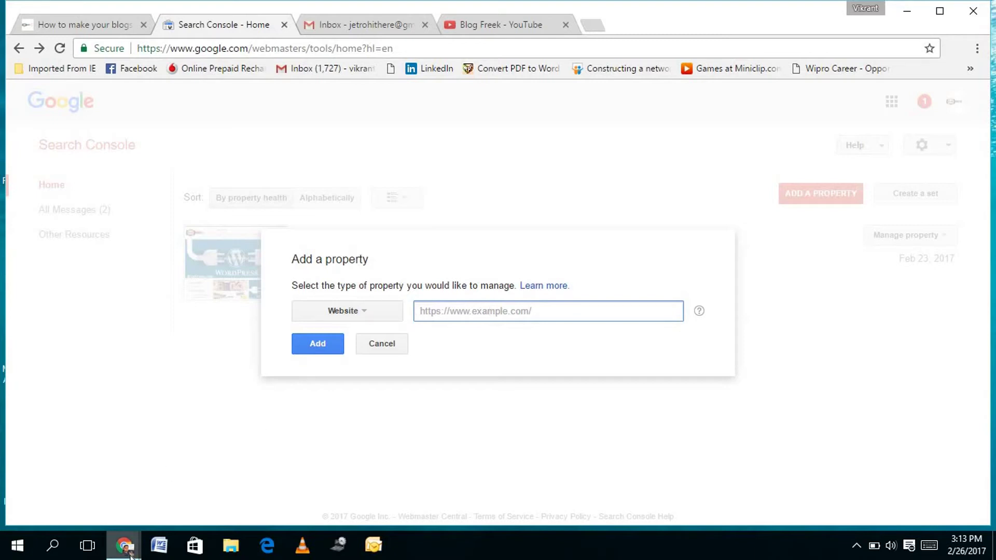
{"action": "mouse_move", "coordinate": [127, 548]}
{"action": "left_click", "coordinate": [241, 485]}
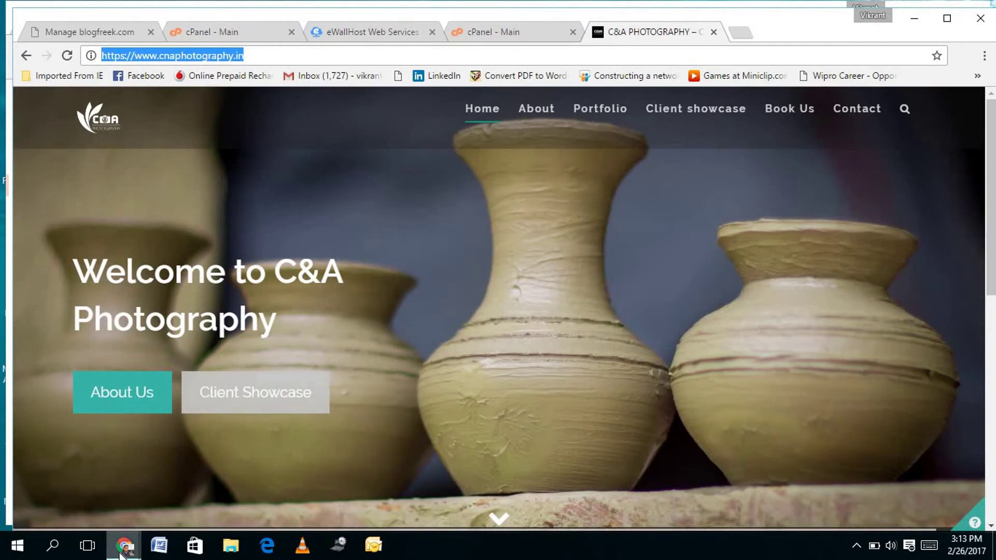
{"action": "mouse_move", "coordinate": [125, 546]}
{"action": "left_click", "coordinate": [95, 486]}
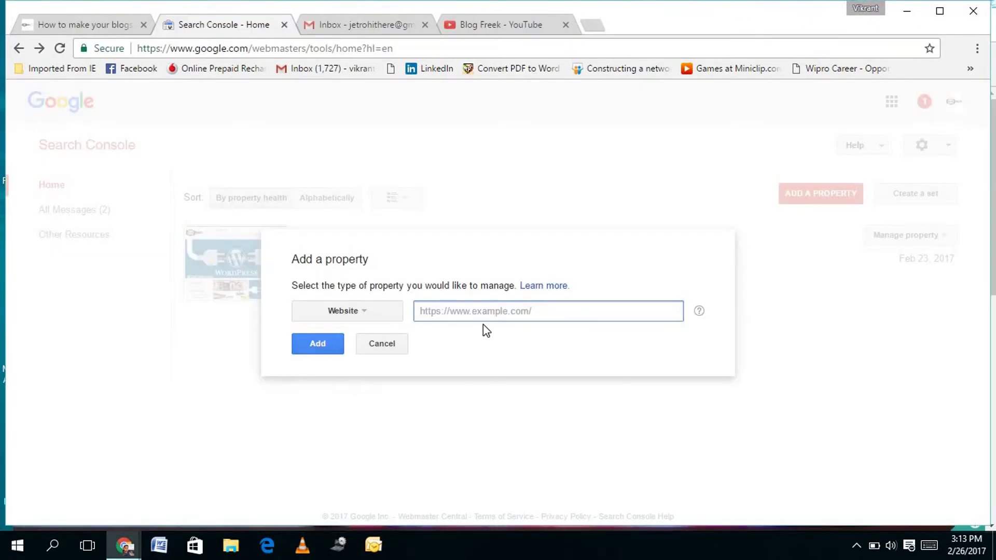
{"action": "type", "text": "https://www.cnaphotography.in/"}
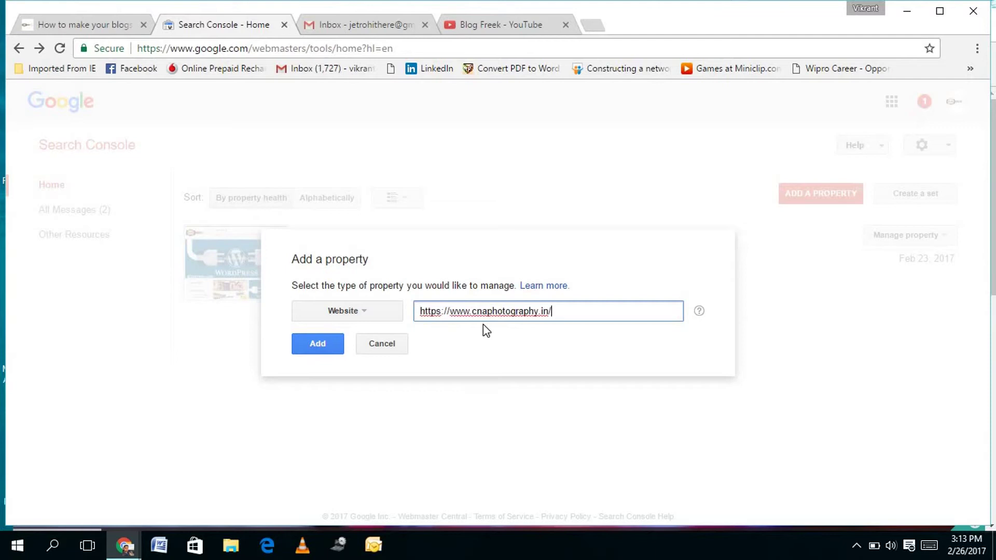
{"action": "left_click", "coordinate": [332, 350]}
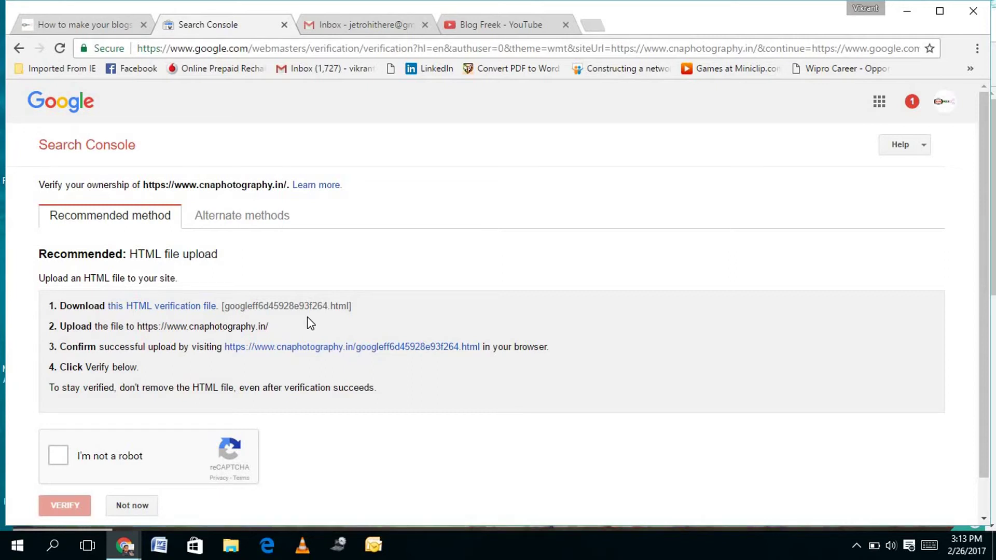
- Under Alternate methods, choose HTML tag to see the google-site-verification meta tag
{"action": "left_click", "coordinate": [249, 216]}
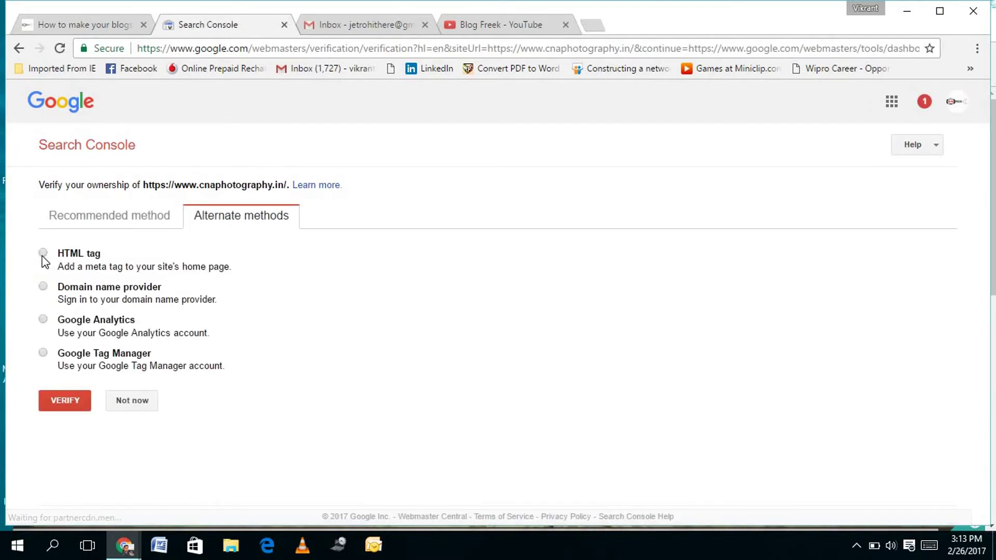
{"action": "left_click", "coordinate": [43, 253]}
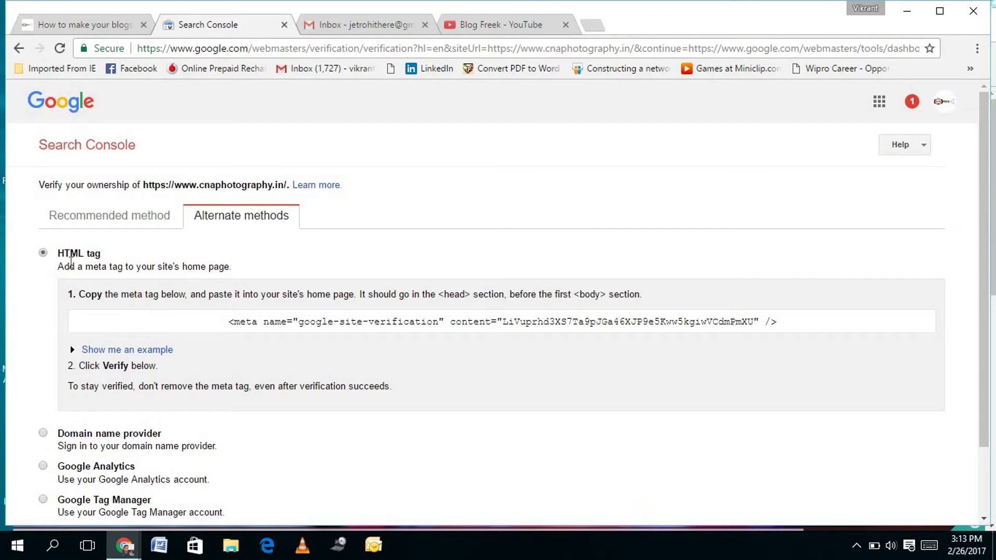
- Check the Domain name provider, Google Analytics and Google Tag Manager options, then go back to Recommended method
{"action": "key", "text": "F5"}
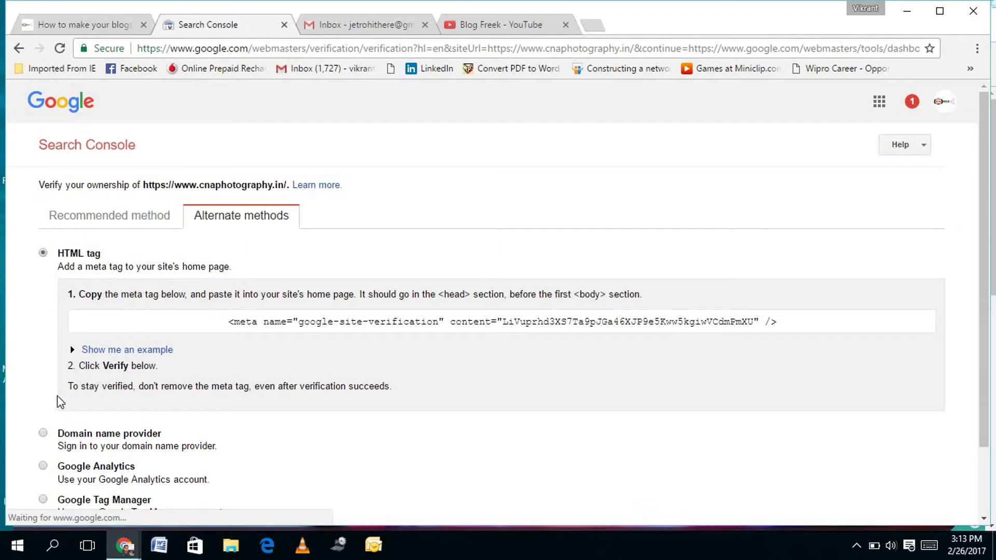
{"action": "left_click", "coordinate": [44, 434]}
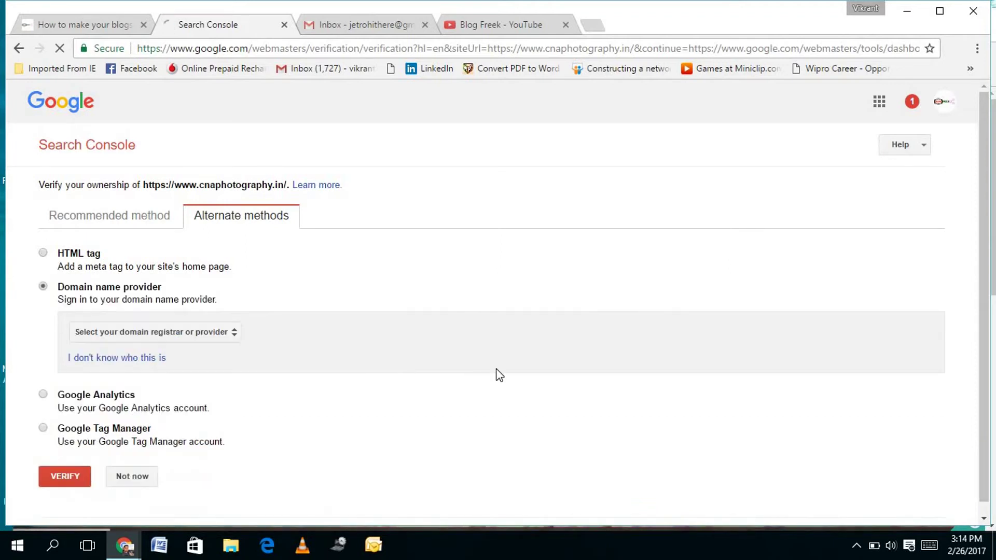
{"action": "left_click", "coordinate": [44, 395]}
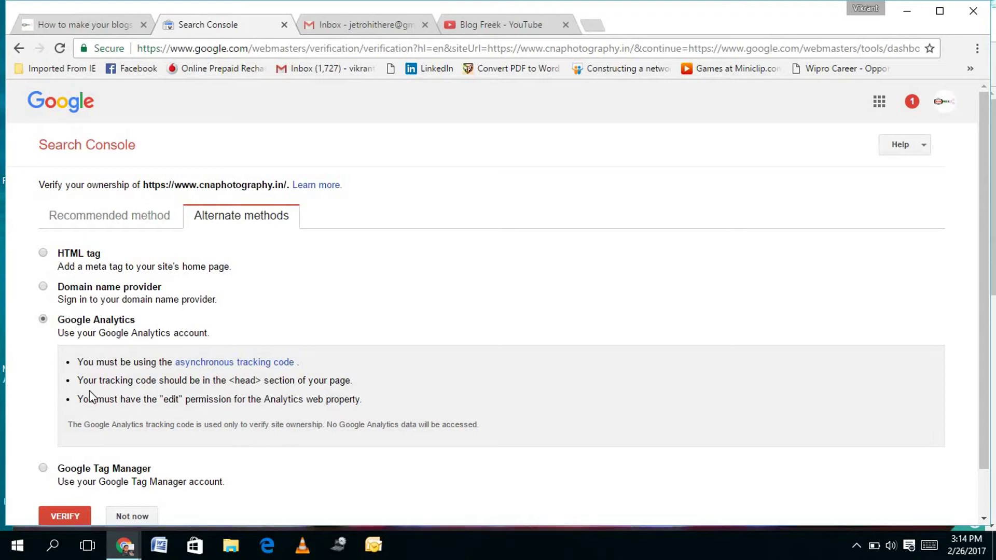
{"action": "left_click", "coordinate": [43, 468]}
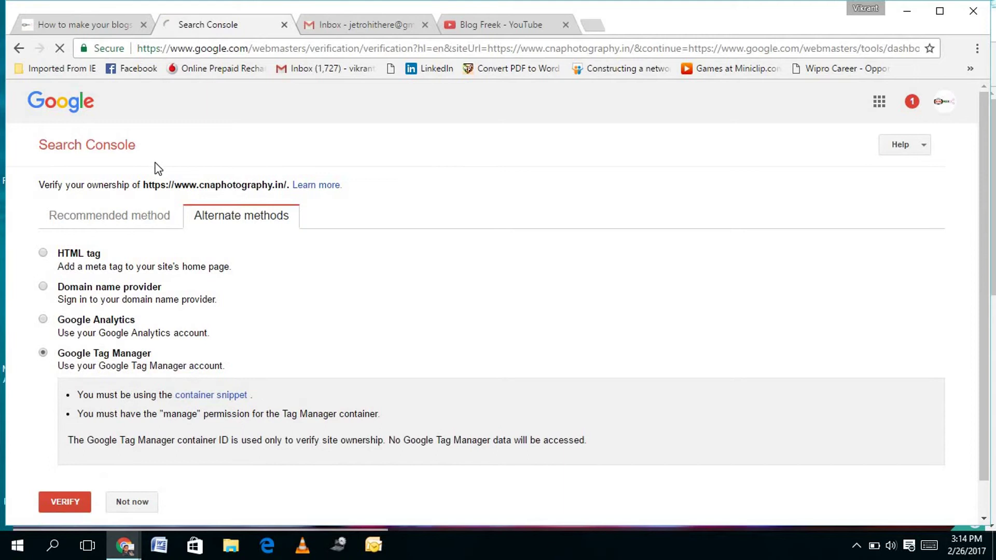
{"action": "left_click", "coordinate": [129, 224]}
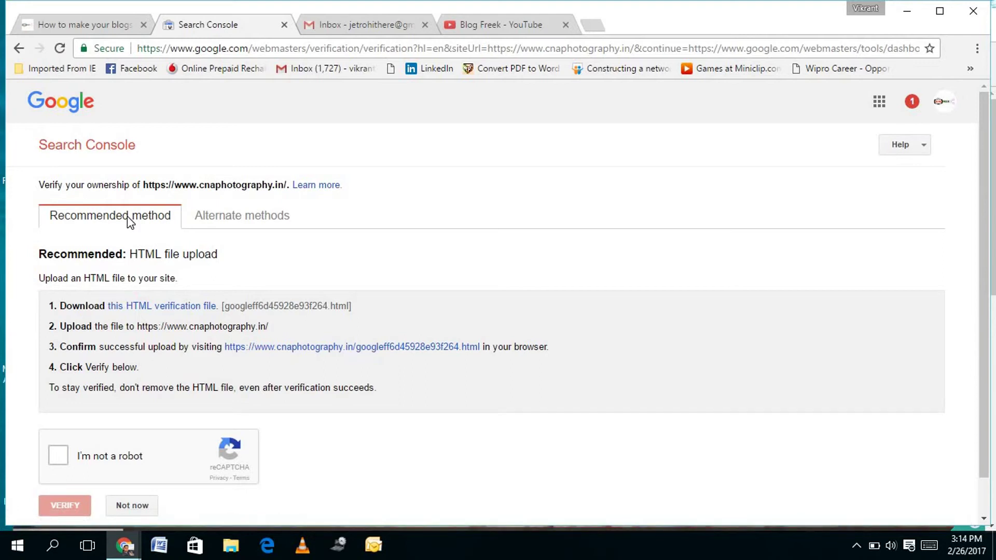
- Save the googleff6d45928e93f264.html verification file to the Desktop
{"action": "left_click", "coordinate": [203, 310]}
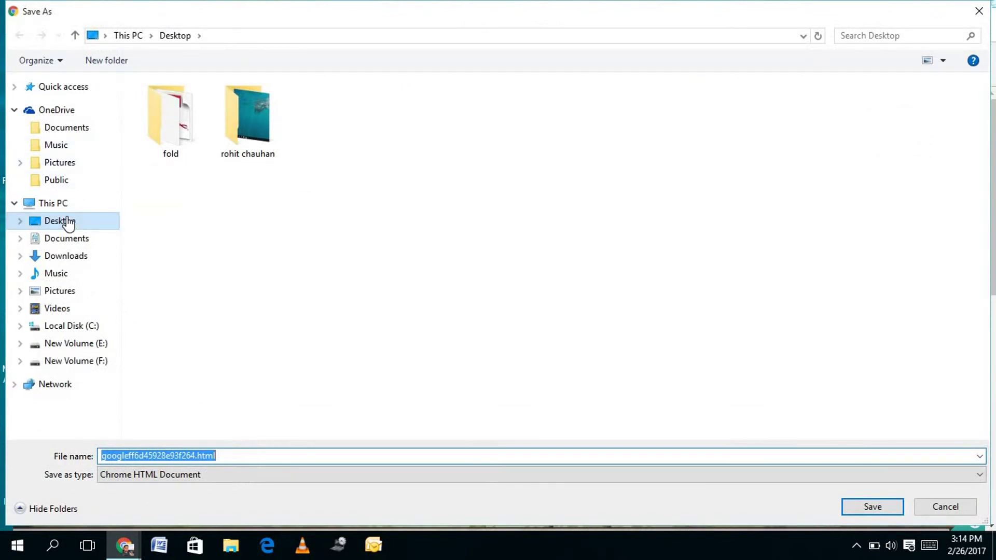
{"action": "left_click", "coordinate": [68, 223]}
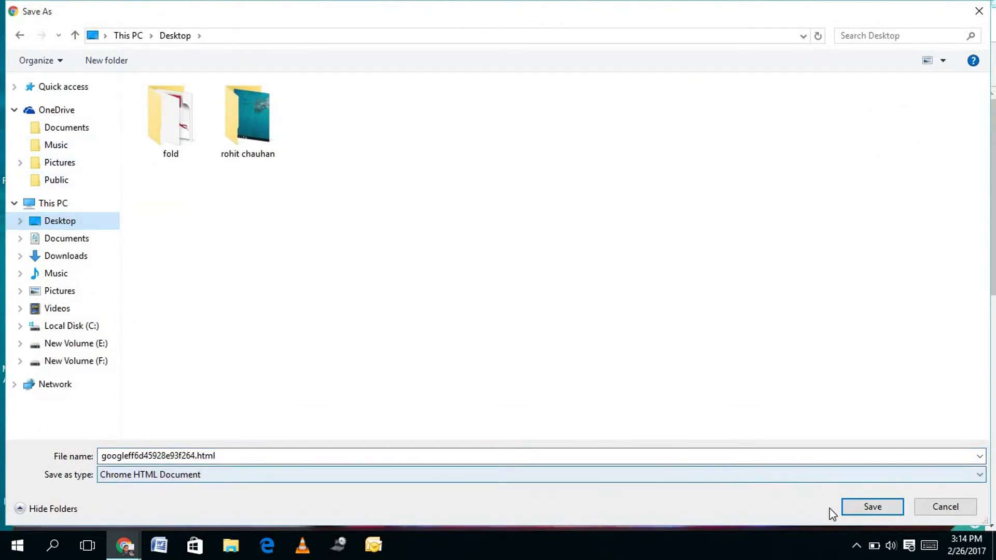
{"action": "left_click", "coordinate": [859, 505]}
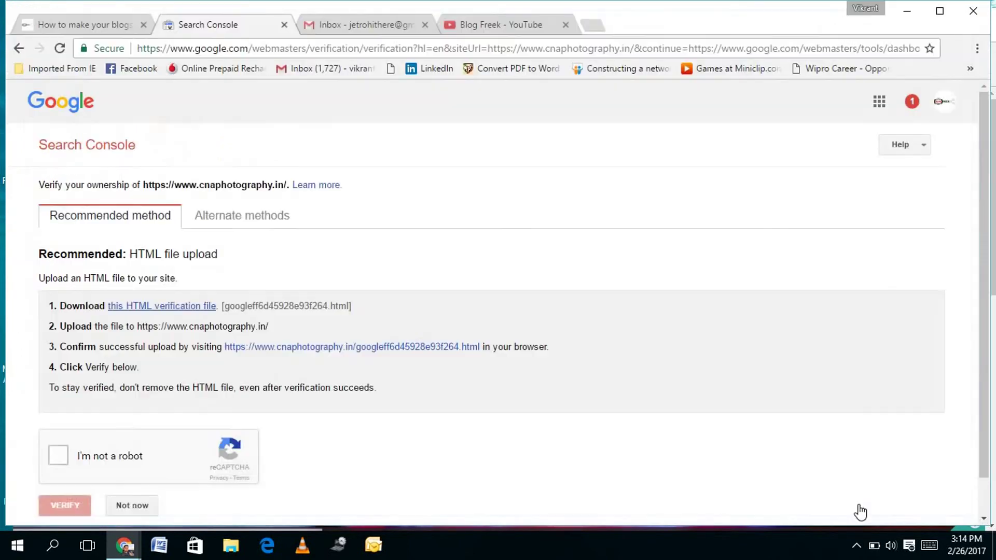
{"action": "left_click", "coordinate": [914, 14]}
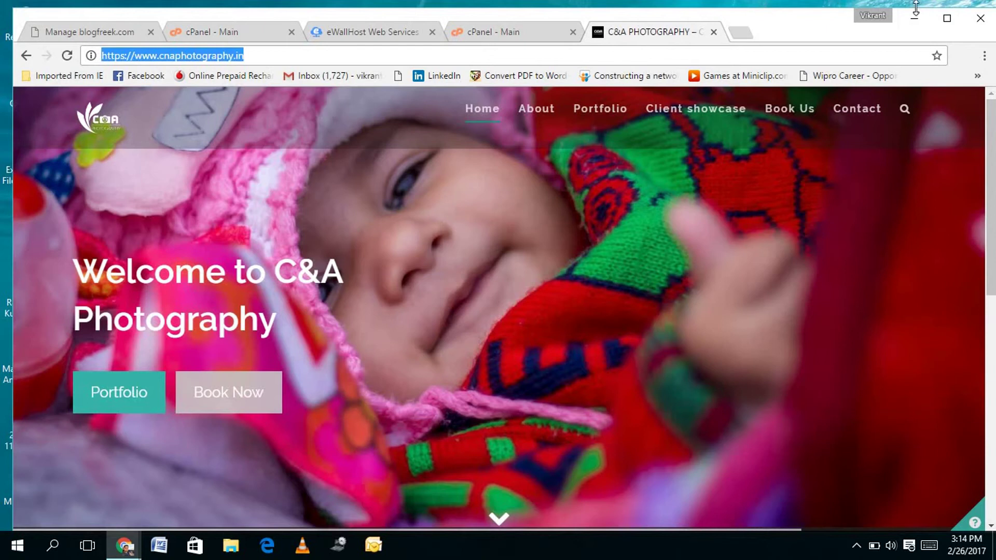
- Minimize Chrome and refresh the desktop so googleff6d45928e93f264.html appears
{"action": "left_click", "coordinate": [916, 16]}
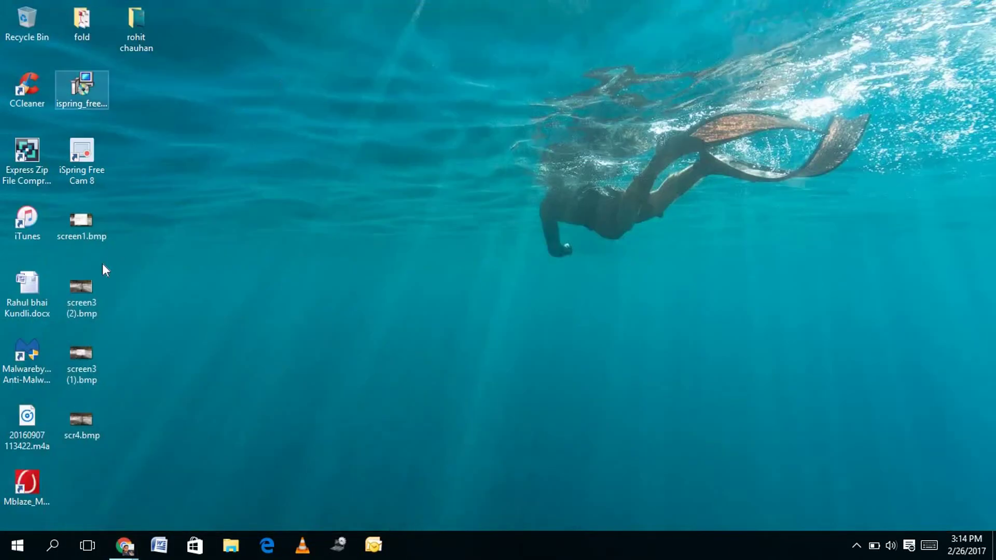
{"action": "left_click", "coordinate": [106, 200]}
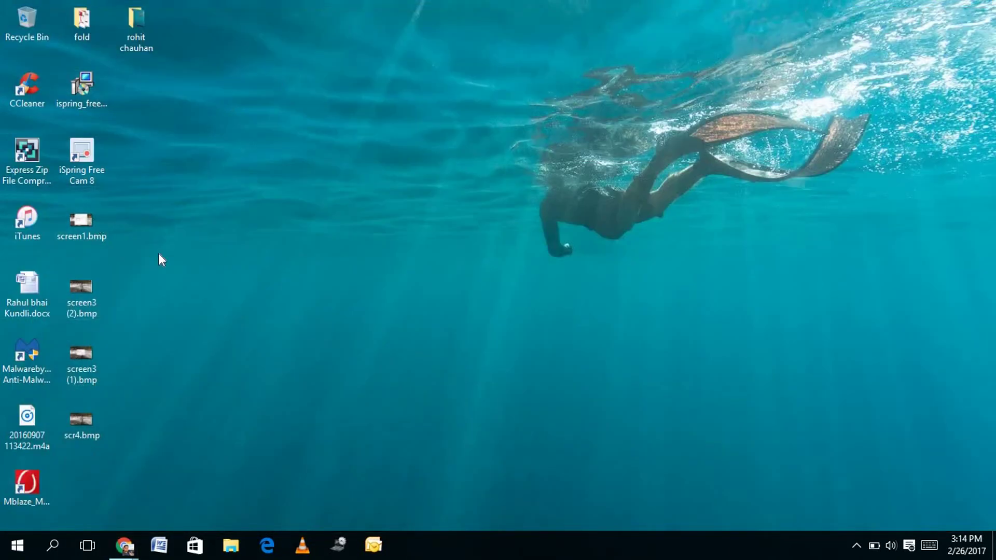
{"action": "right_click", "coordinate": [290, 60]}
{"action": "left_click", "coordinate": [335, 127]}
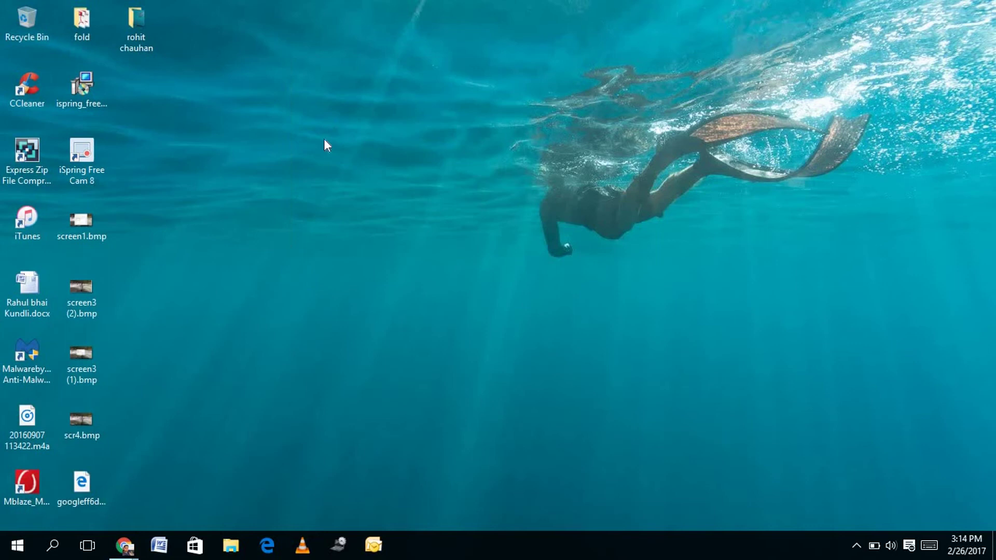
- Bring the C&A Photography browser forward and look over the eWallHost hosting list and cnaphoto cPanel
{"action": "mouse_move", "coordinate": [124, 549]}
{"action": "left_click", "coordinate": [94, 498]}
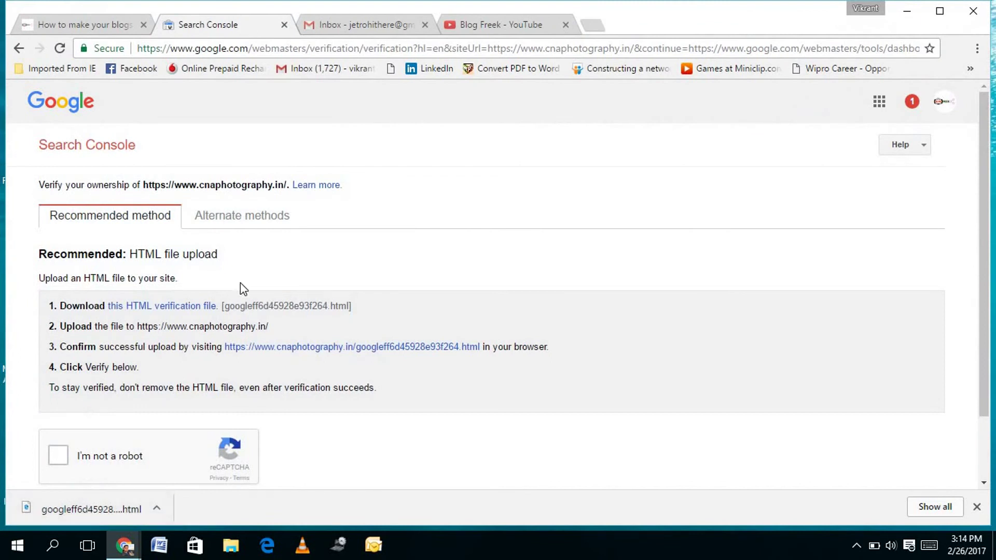
{"action": "mouse_move", "coordinate": [125, 546]}
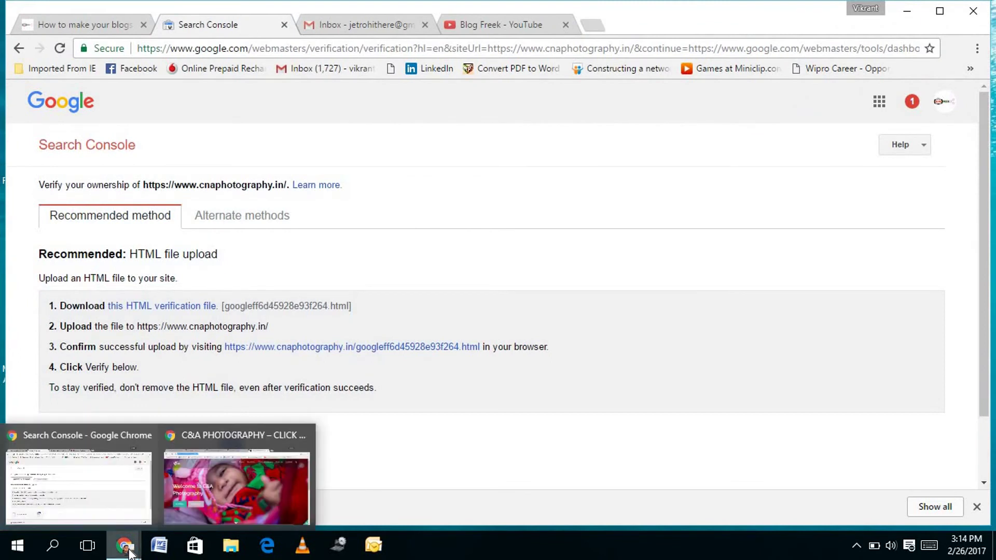
{"action": "left_click", "coordinate": [245, 477]}
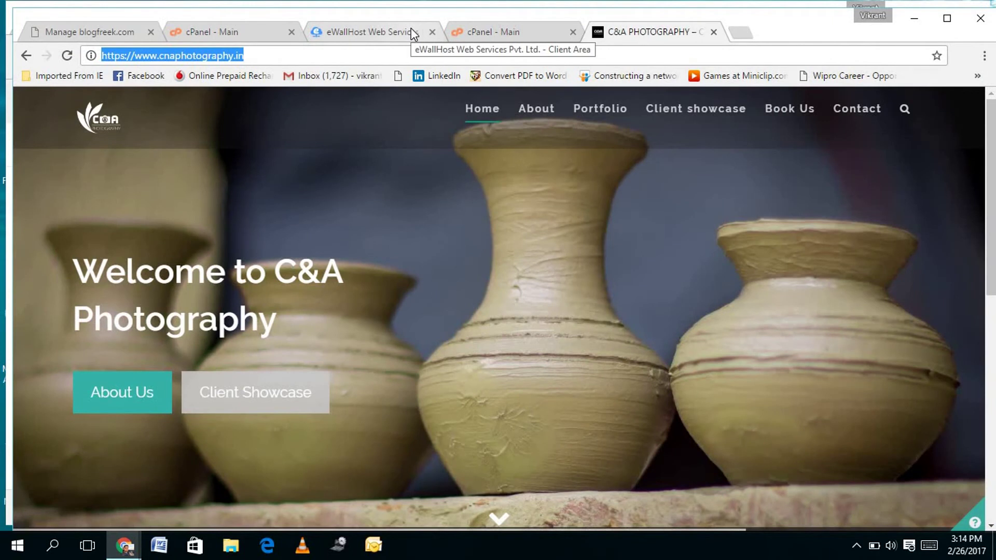
{"action": "left_click", "coordinate": [412, 33]}
{"action": "left_click", "coordinate": [516, 130]}
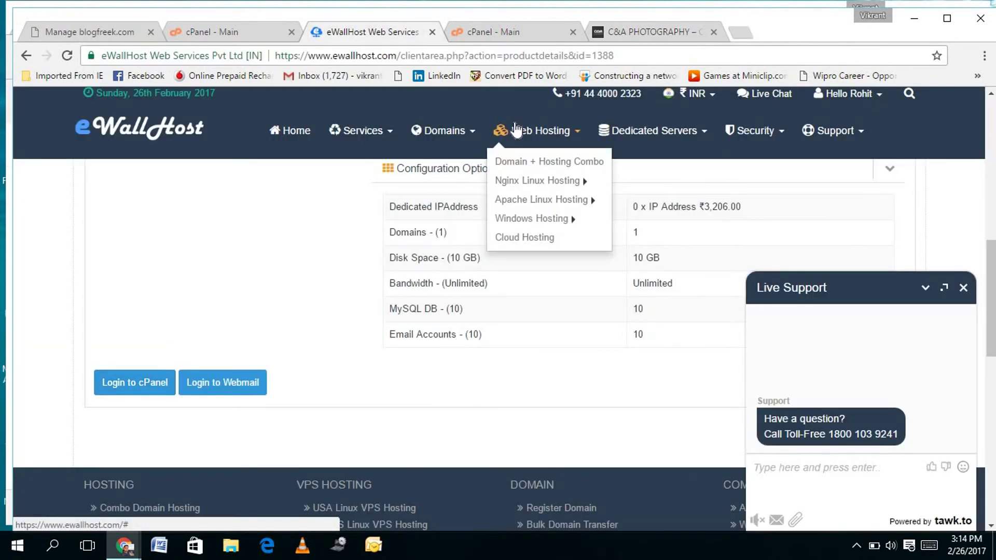
{"action": "left_click", "coordinate": [499, 29]}
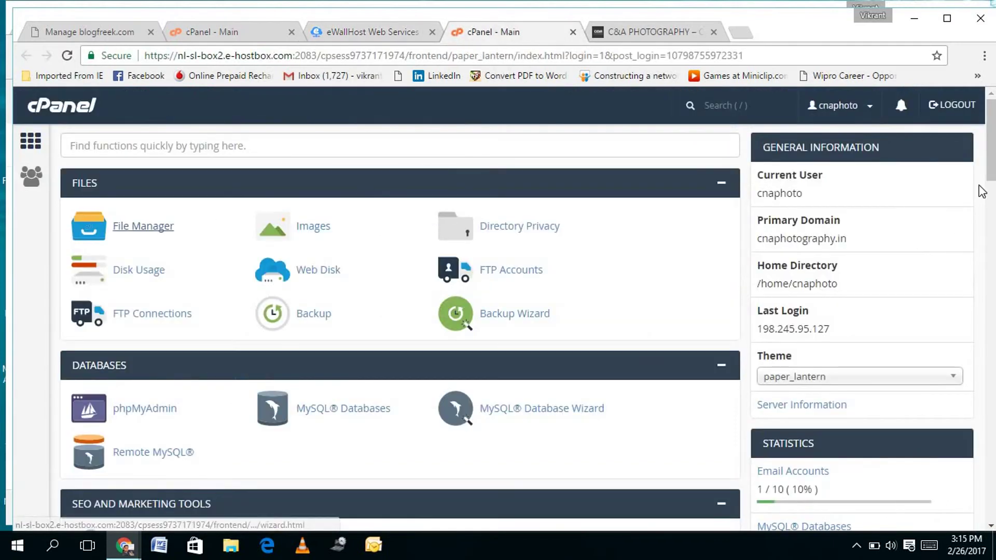
{"action": "left_click_drag", "start_coordinate": [995, 179], "coordinate": [994, 147]}
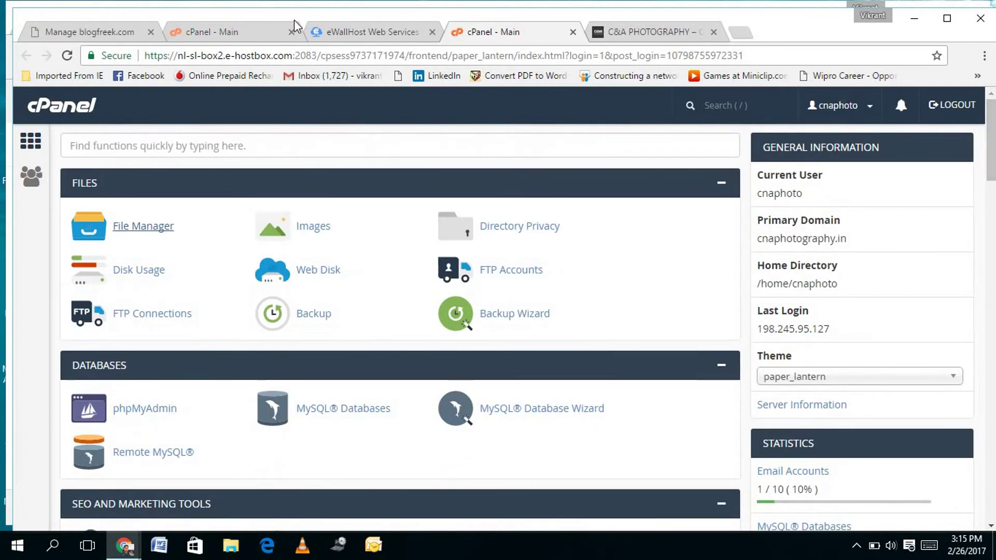
- Check the blogfreek.com cPanel, then launch File Manager from the cnaphoto cPanel
{"action": "left_click", "coordinate": [242, 34]}
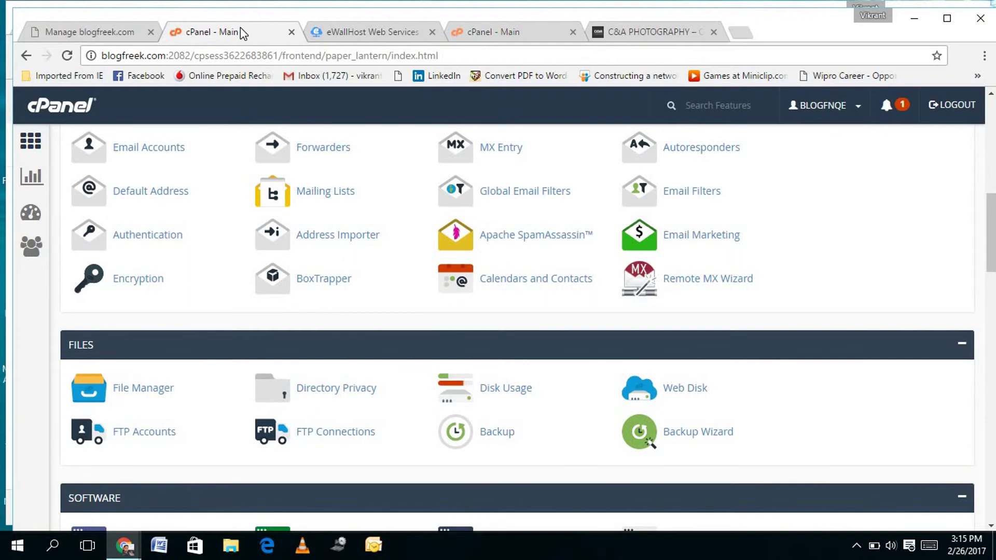
{"action": "left_click_drag", "start_coordinate": [992, 224], "coordinate": [992, 224]}
{"action": "scroll", "coordinate": [992, 228], "scroll_direction": "down", "scroll_amount": 1}
{"action": "scroll", "coordinate": [993, 224], "scroll_direction": "down", "scroll_amount": 1}
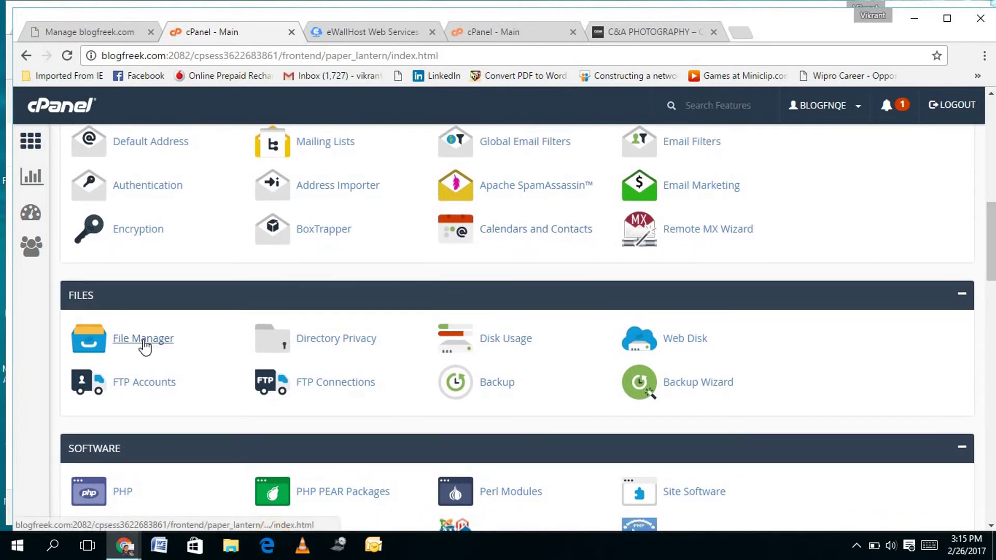
{"action": "left_click", "coordinate": [526, 33]}
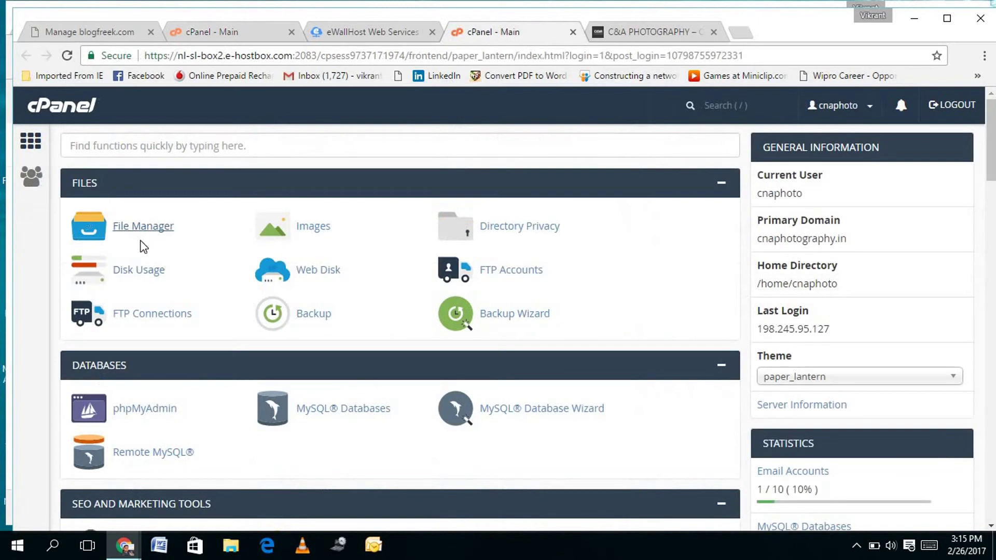
{"action": "left_click", "coordinate": [152, 227]}
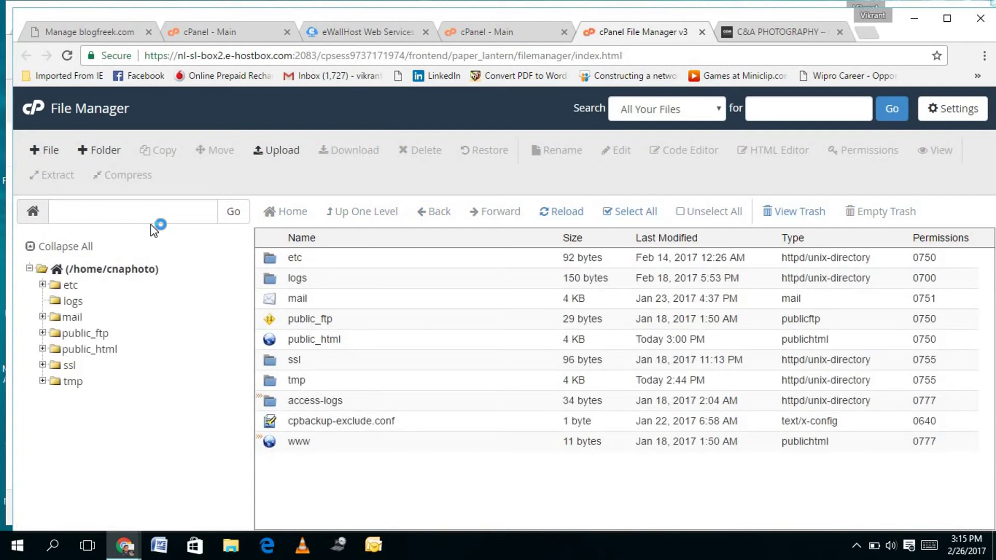
- Open public_html from the folder tree and select its error_log file
{"action": "left_click", "coordinate": [91, 355]}
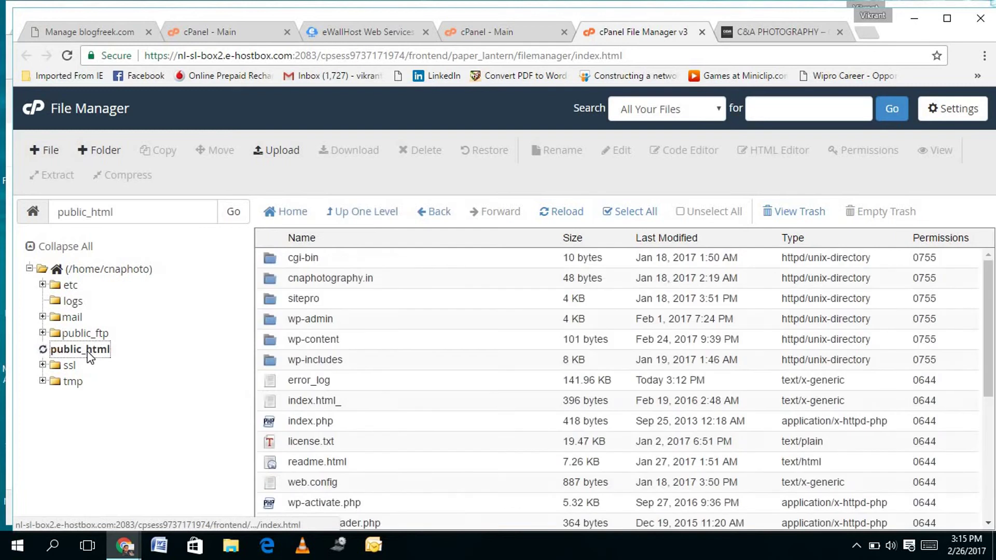
{"action": "left_click", "coordinate": [470, 387]}
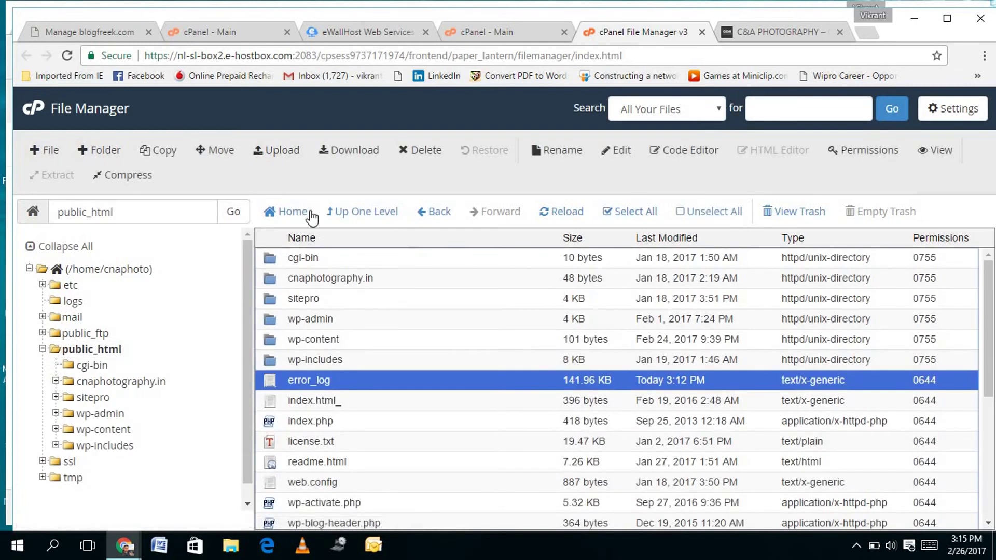
- Upload googleff6d45928e93f264.html from the Desktop and return to the public_html listing
{"action": "left_click", "coordinate": [282, 156]}
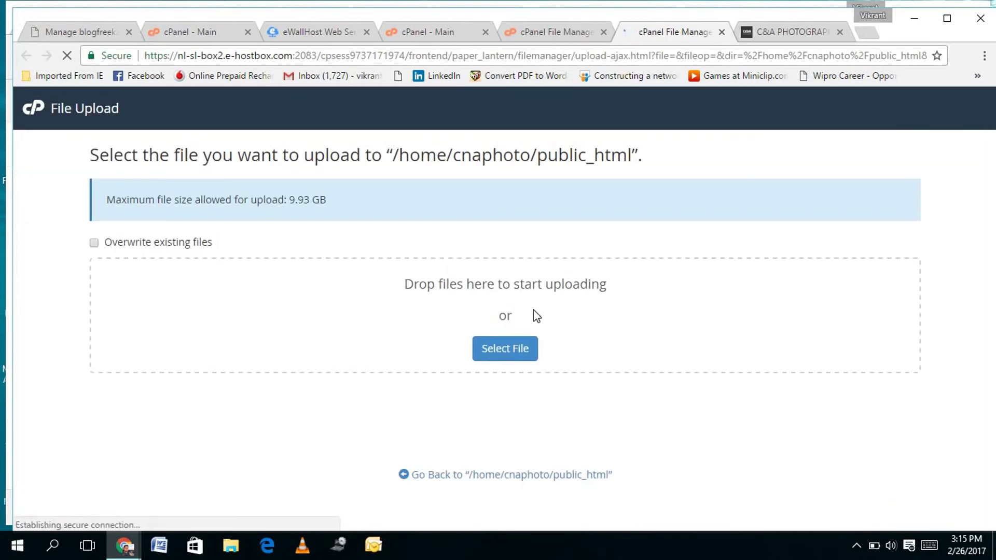
{"action": "left_click", "coordinate": [515, 351]}
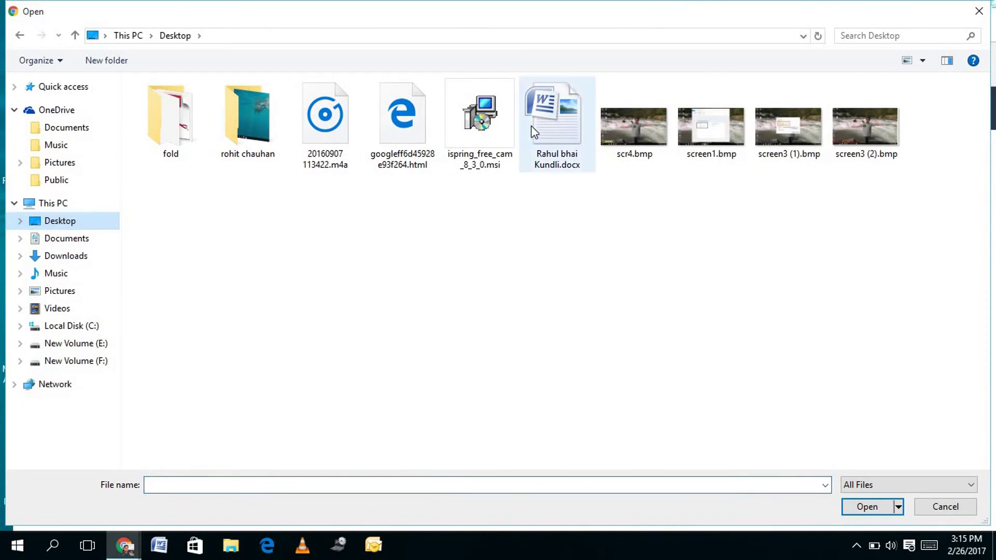
{"action": "double_click", "coordinate": [404, 141]}
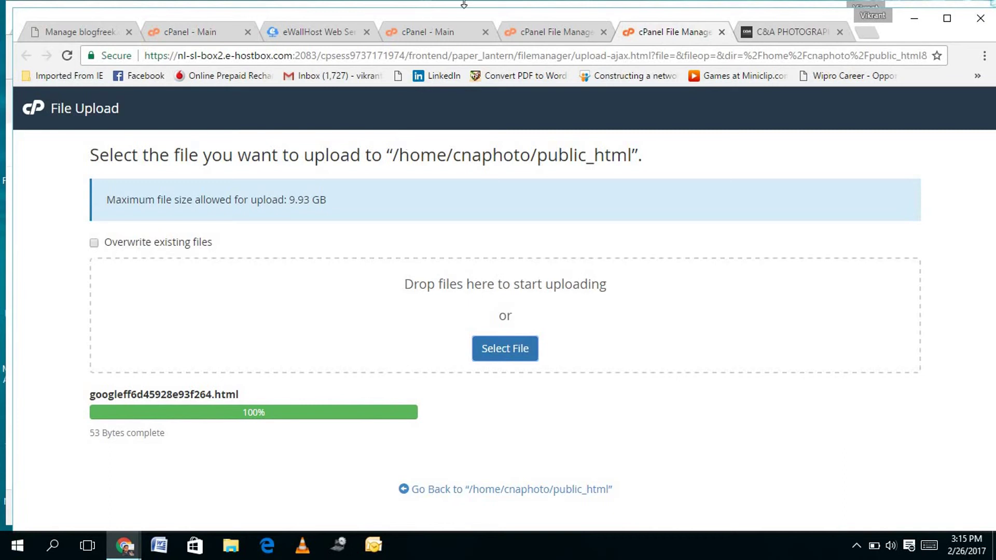
{"action": "left_click", "coordinate": [555, 34]}
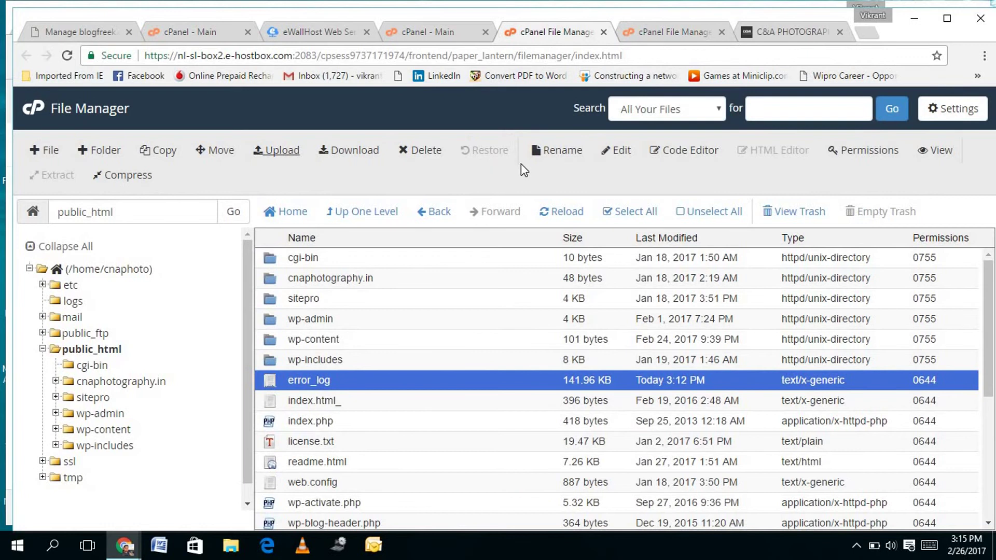
- Reload File Manager, confirm googleff6d45928e93f264.html is in public_html, and return to Search Console
{"action": "left_click", "coordinate": [693, 48]}
{"action": "key", "text": "Return"}
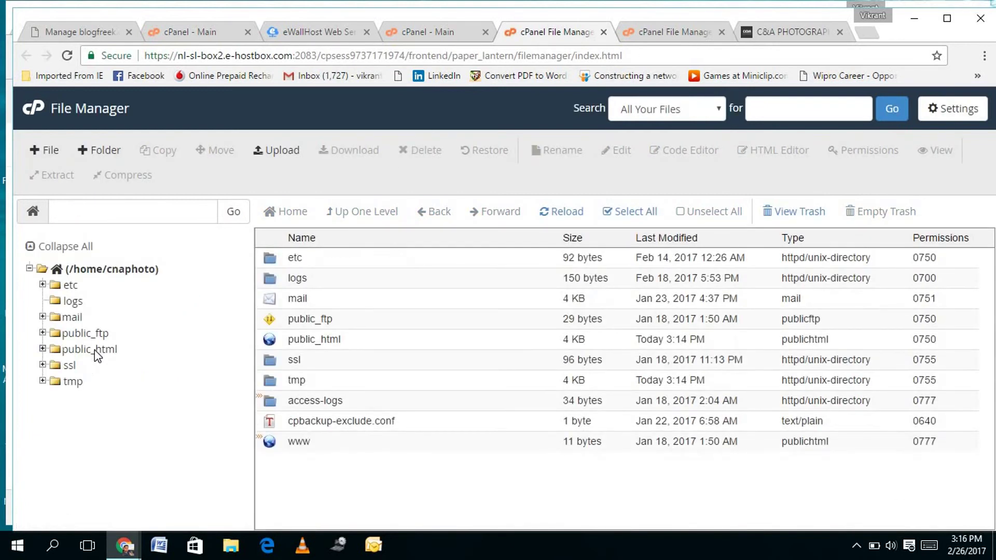
{"action": "left_click", "coordinate": [96, 351]}
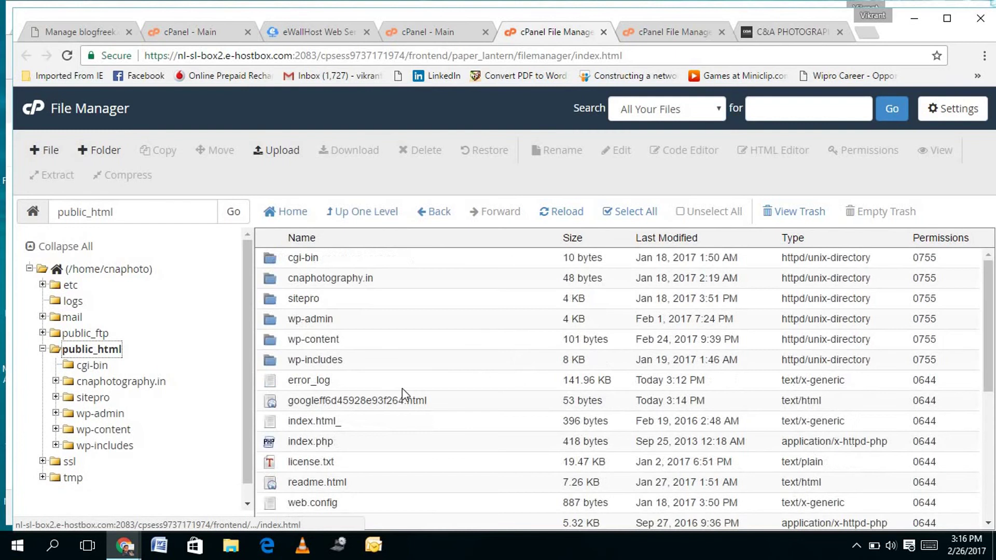
{"action": "left_click", "coordinate": [295, 403]}
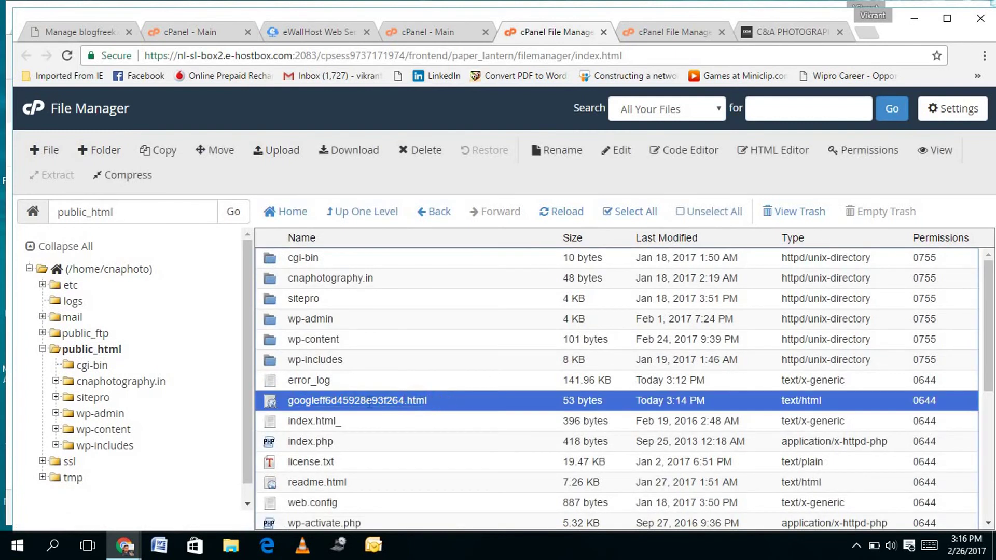
{"action": "left_click", "coordinate": [488, 410], "text": "ctrl"}
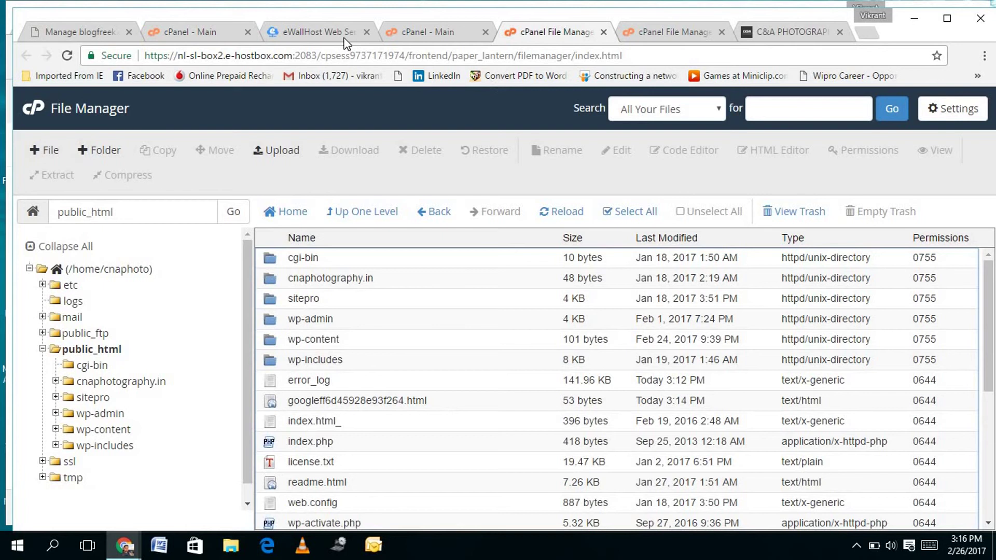
{"action": "mouse_move", "coordinate": [127, 555]}
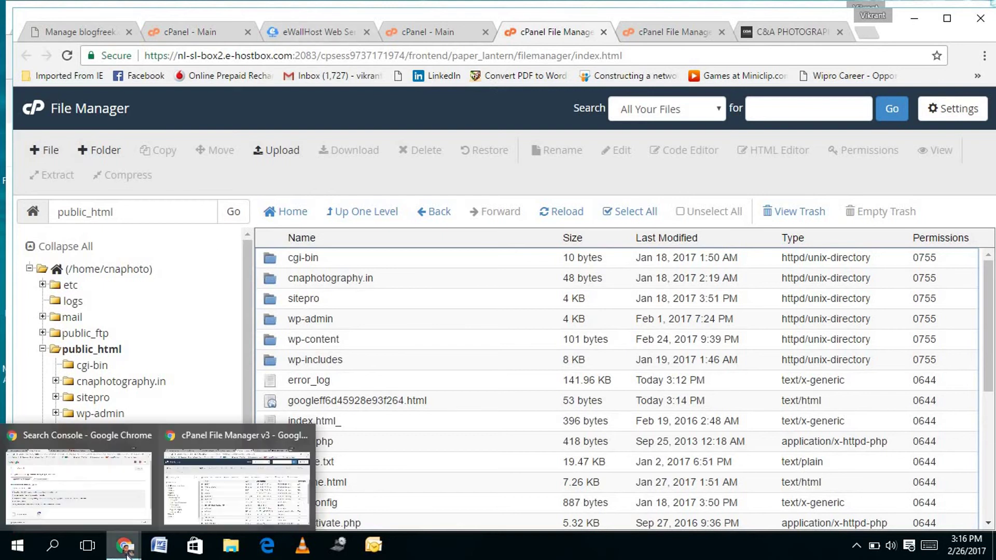
{"action": "left_click", "coordinate": [100, 499]}
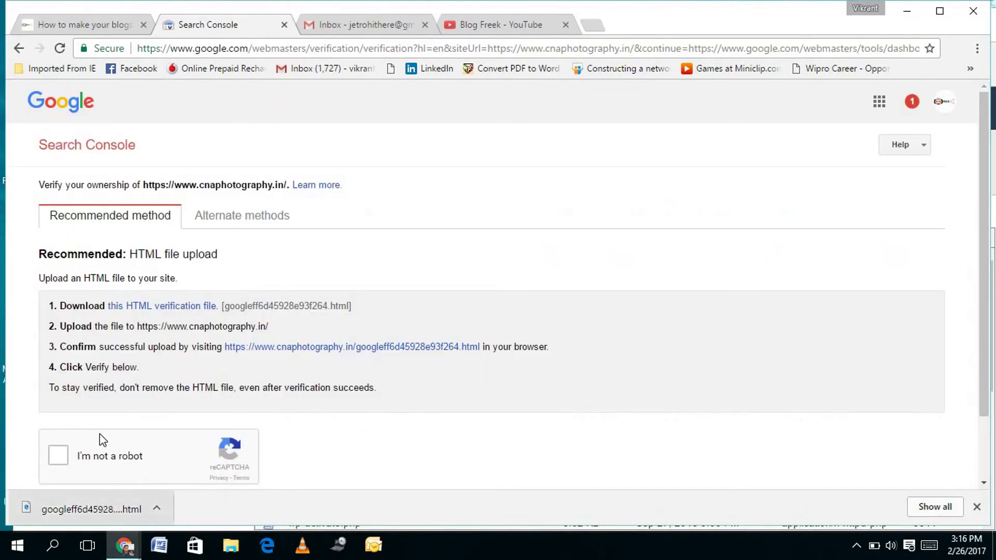
{"action": "left_click", "coordinate": [57, 460]}
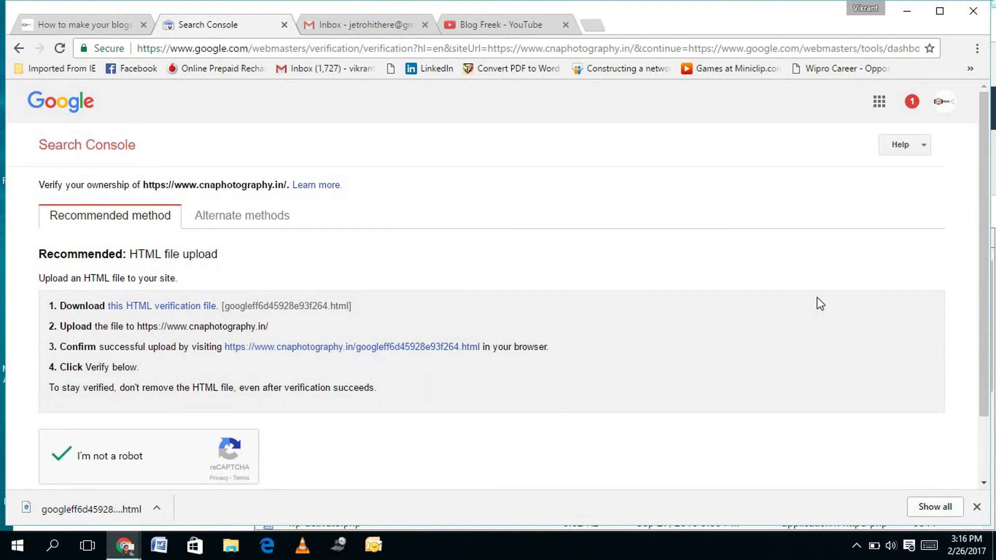
{"action": "scroll", "coordinate": [982, 306], "scroll_direction": "down", "scroll_amount": 2}
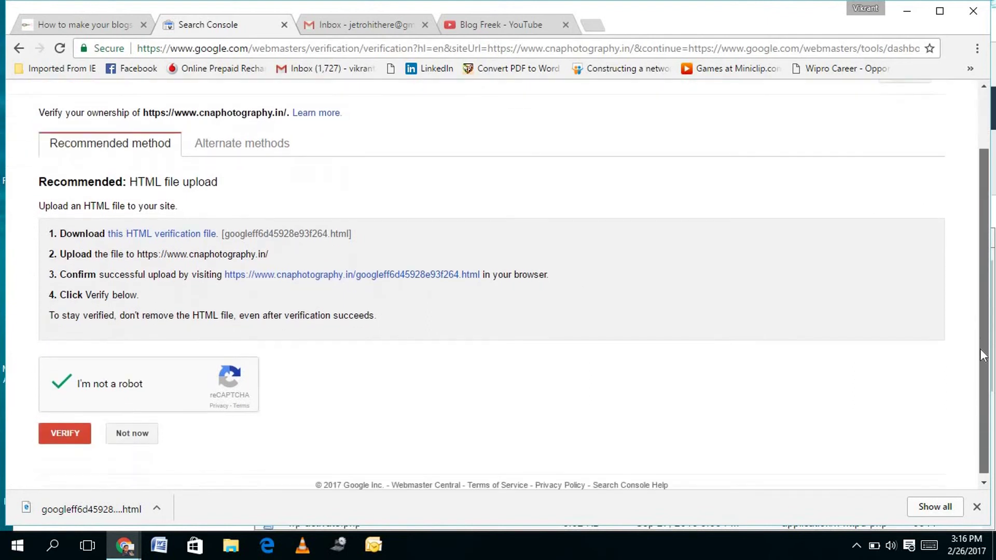
{"action": "left_click", "coordinate": [66, 425]}
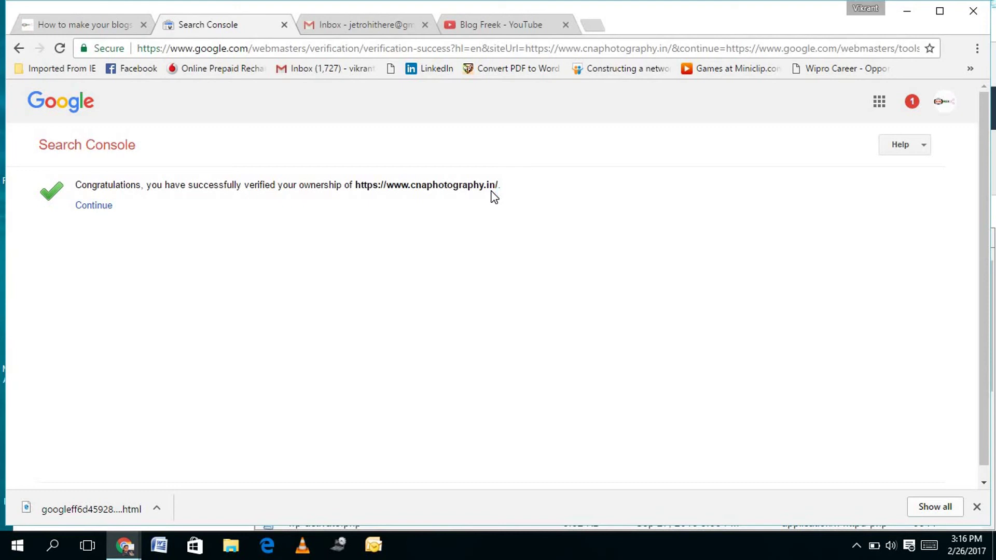
{"action": "left_click", "coordinate": [79, 24]}
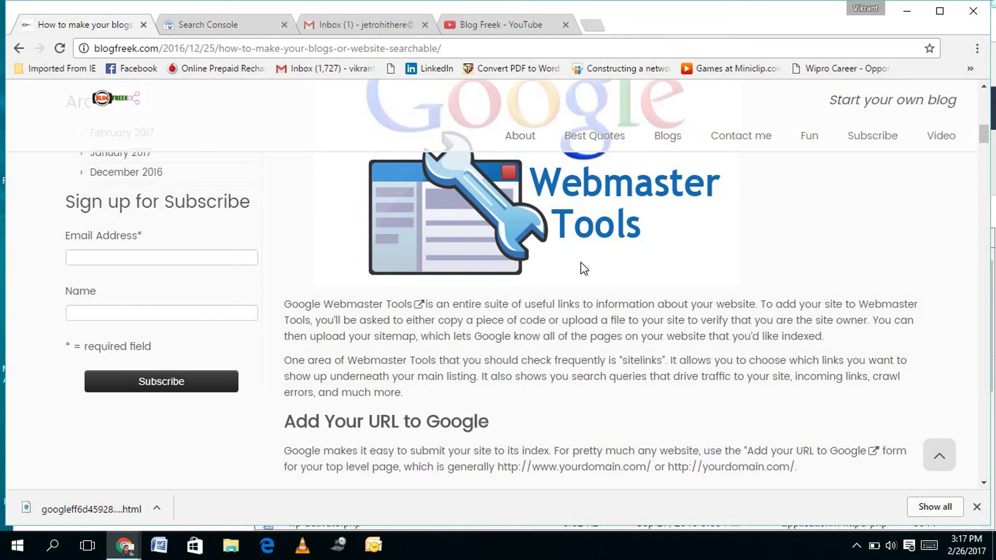
{"action": "left_click", "coordinate": [340, 21]}
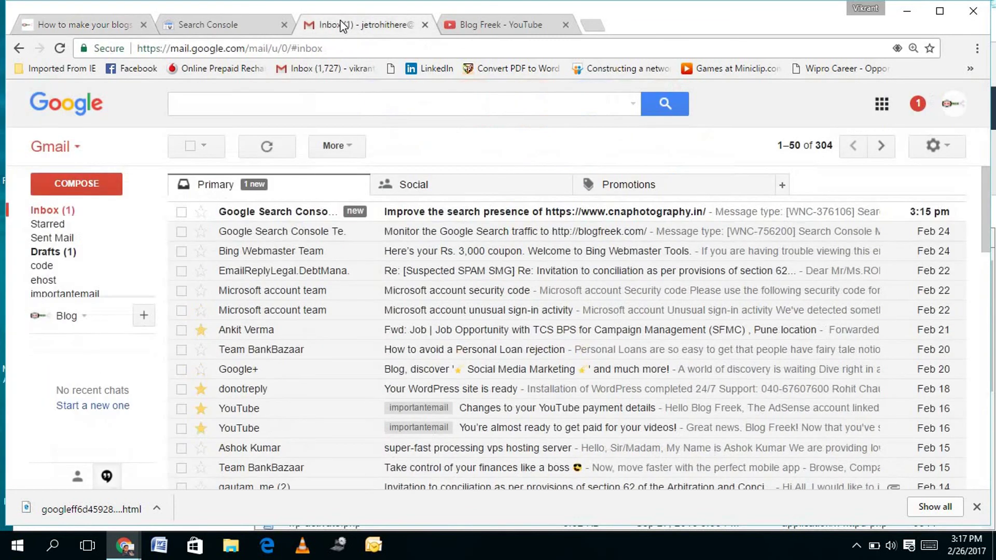
{"action": "left_click", "coordinate": [420, 222]}
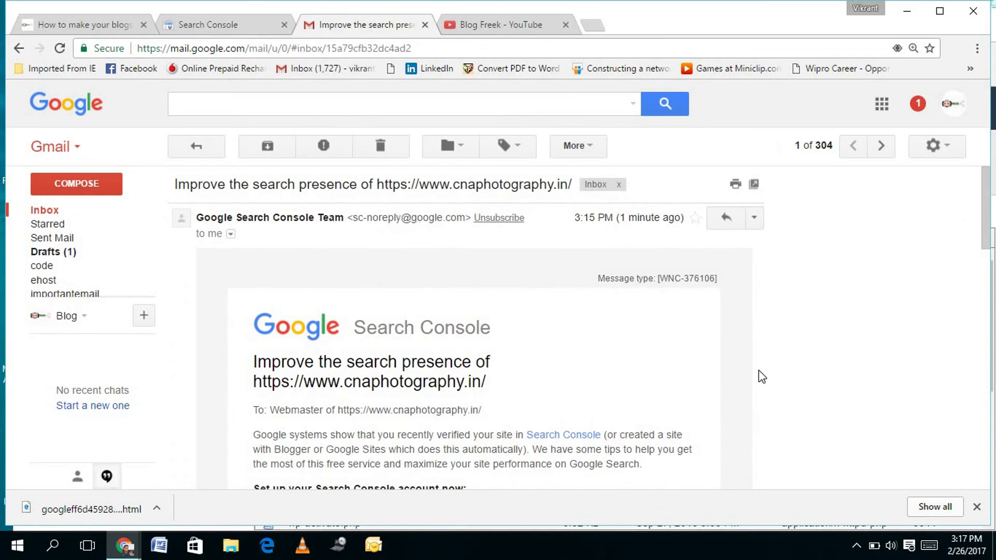